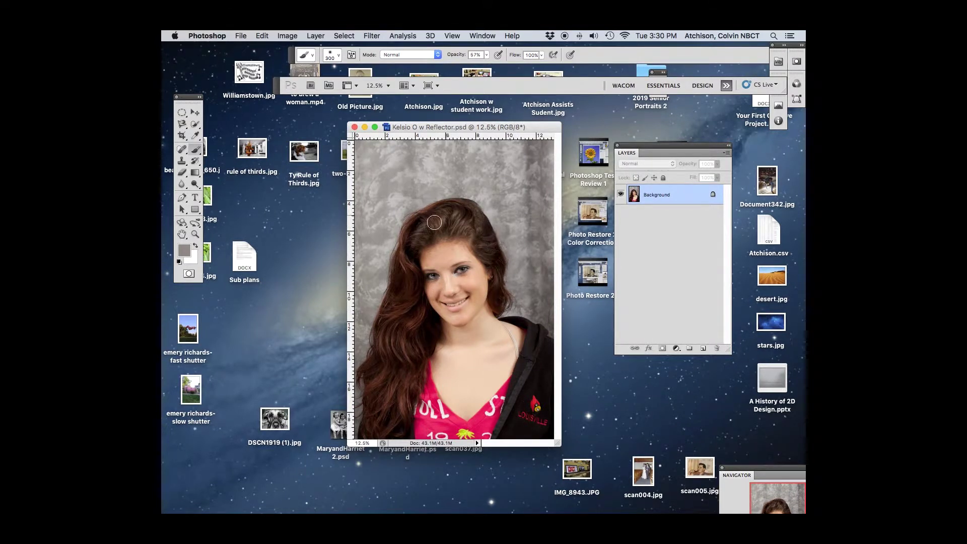
# Copy the Background layer to a new layer named Desaturated
pyautogui.moveTo(528, 130)
pyautogui.mouseDown()
pyautogui.moveTo(555, 161)
pyautogui.moveTo(528, 134)
pyautogui.mouseUp()
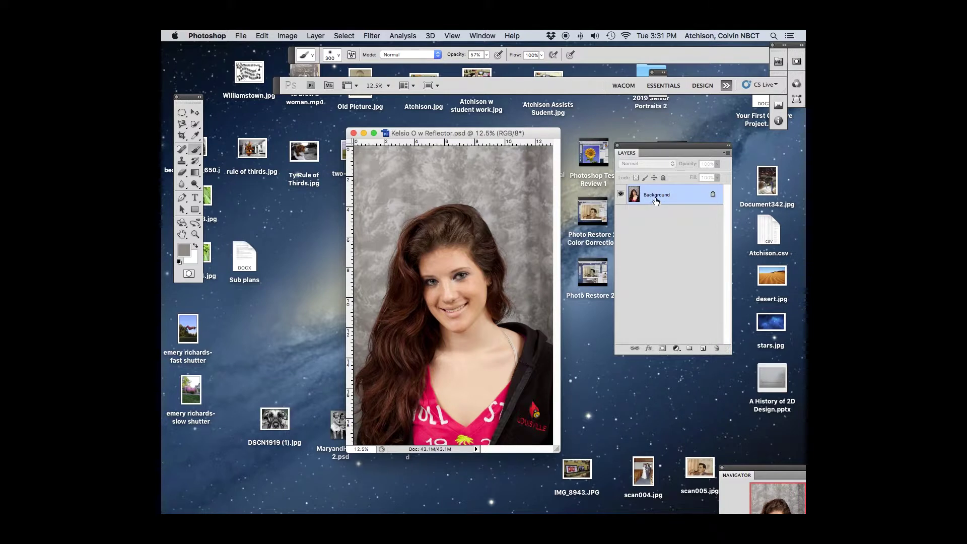
pyautogui.moveTo(657, 198)
pyautogui.mouseDown()
pyautogui.moveTo(720, 247)
pyautogui.moveTo(704, 352)
pyautogui.moveTo(669, 195)
pyautogui.mouseUp()
pyautogui.moveTo(672, 202); pyautogui.dragTo(671, 198)
pyautogui.press('super+shift+n')
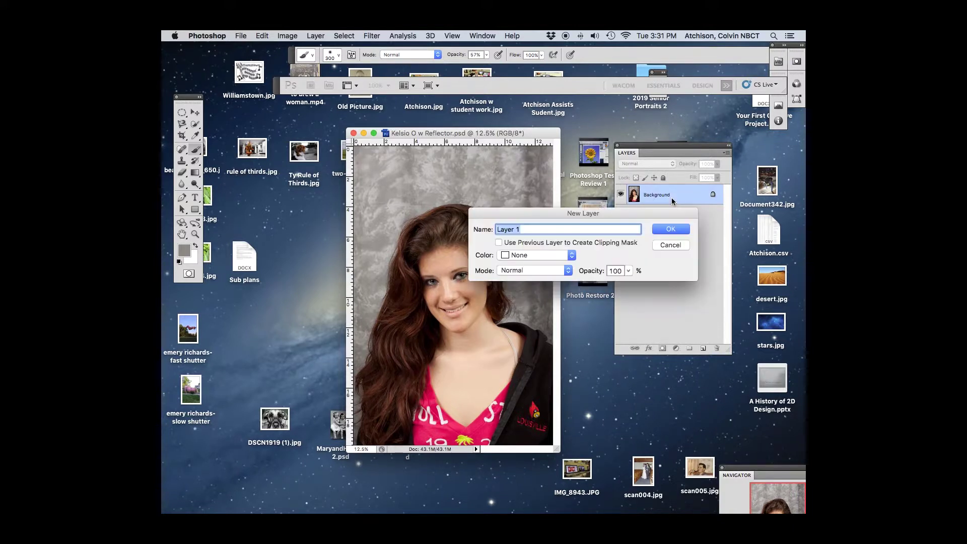
pyautogui.press('BackSpace')
pyautogui.write('Desaturated')
pyautogui.click(669, 231)
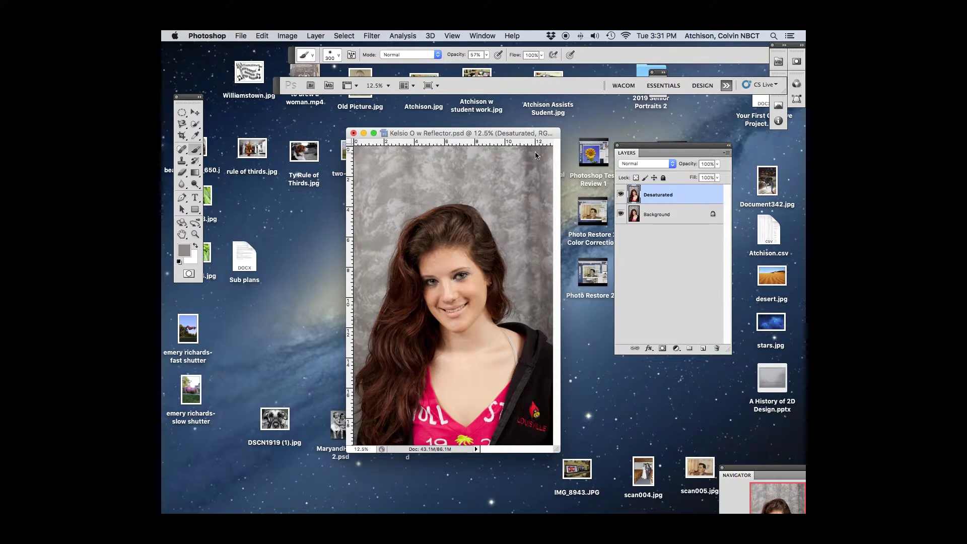
pyautogui.click(287, 36)
pyautogui.moveTo(294, 68)
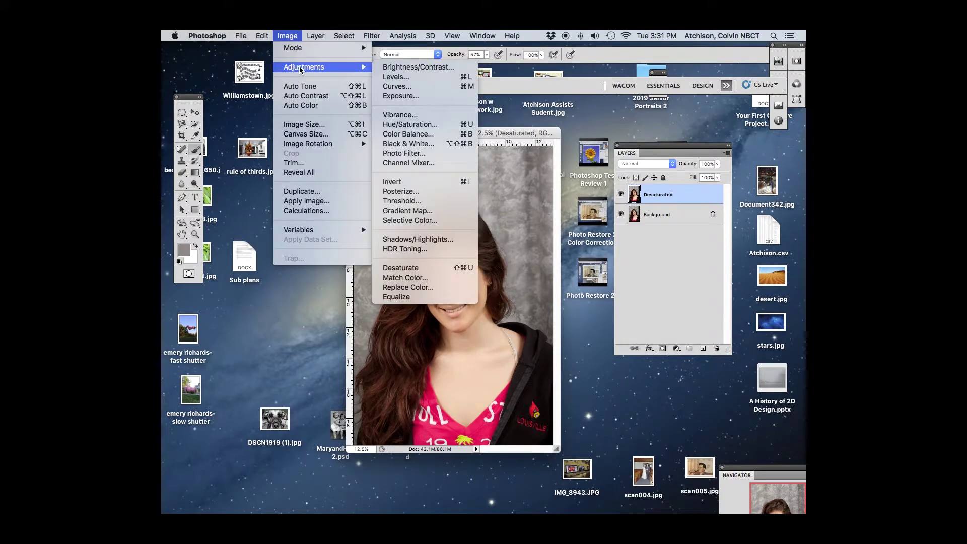
pyautogui.click(409, 124)
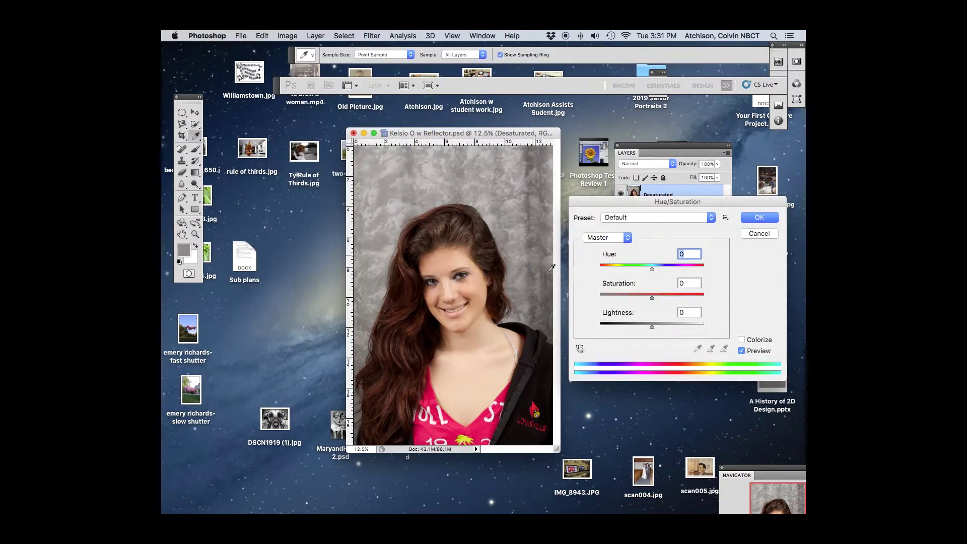
pyautogui.moveTo(652, 298); pyautogui.dragTo(594, 303)
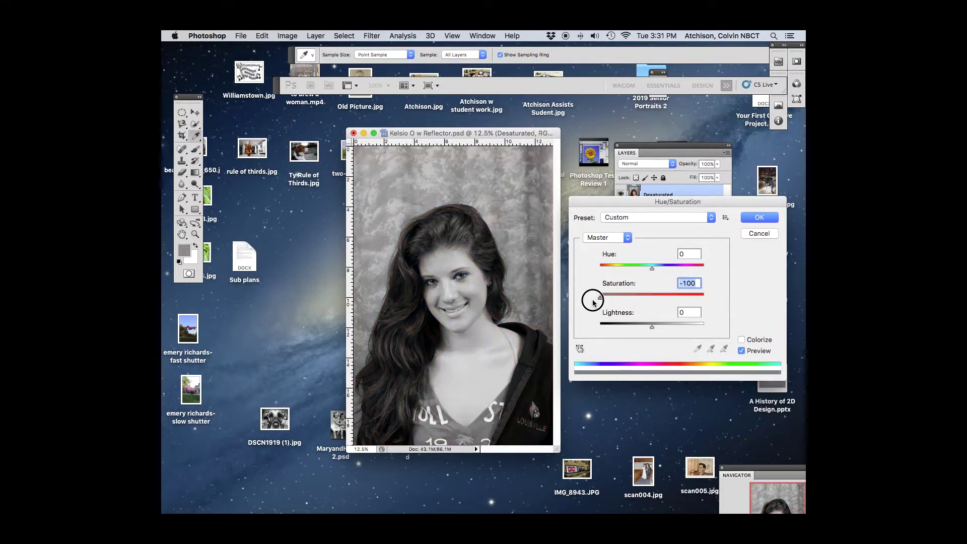
pyautogui.click(753, 234)
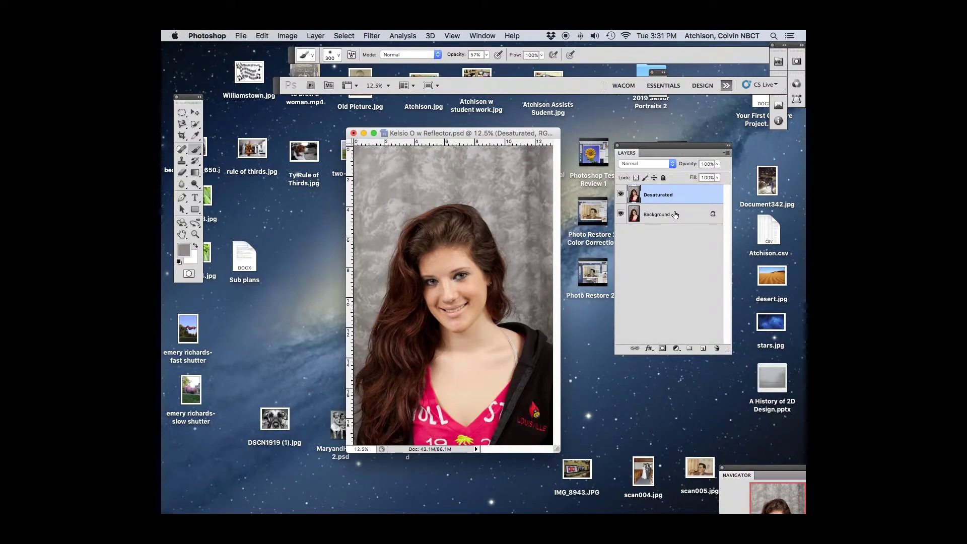
# Remove all colour from the Desaturated layer with Desaturate, and duplicate it as a layer named Motion Blur
pyautogui.press('shift+super+u')
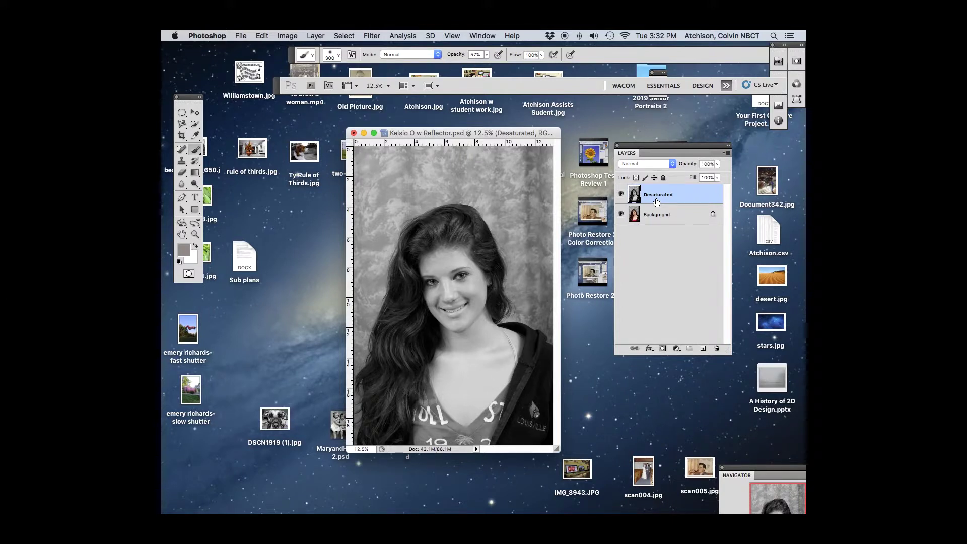
pyautogui.moveTo(656, 201); pyautogui.dragTo(704, 349)
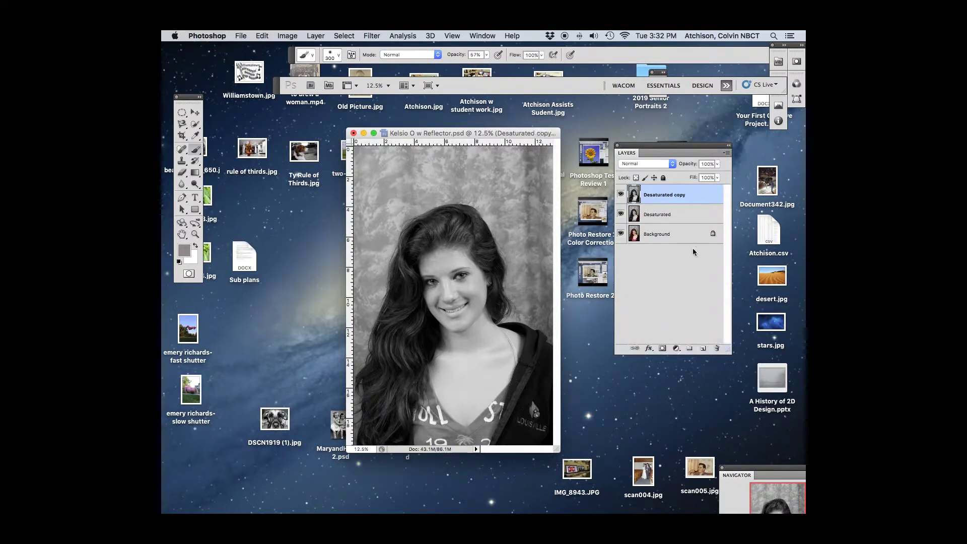
pyautogui.doubleClick(675, 195)
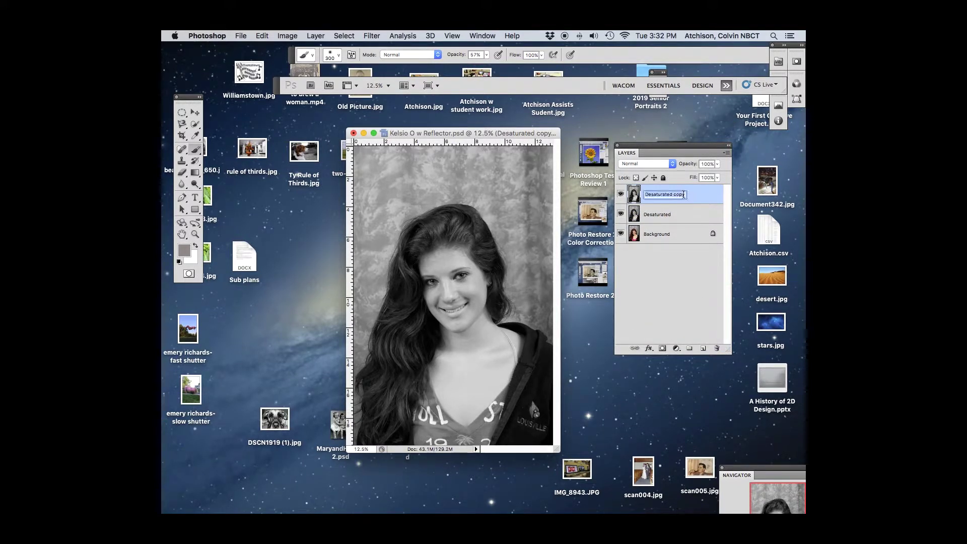
pyautogui.press('BackSpace')
pyautogui.write('Motion Blu')
pyautogui.press('Return')
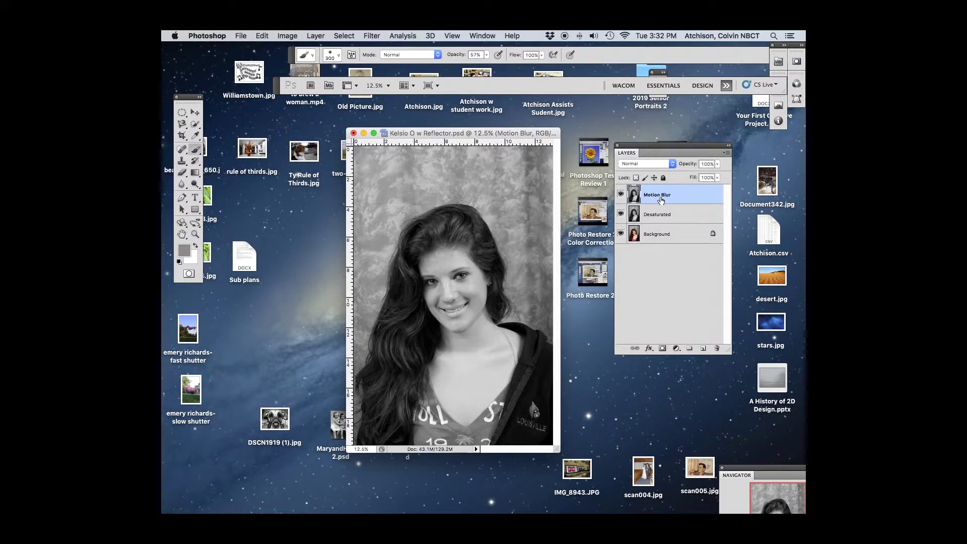
# Start the Motion Blur filter on the Motion Blur layer and set its angle to 0°
pyautogui.click(365, 35)
pyautogui.moveTo(389, 144)
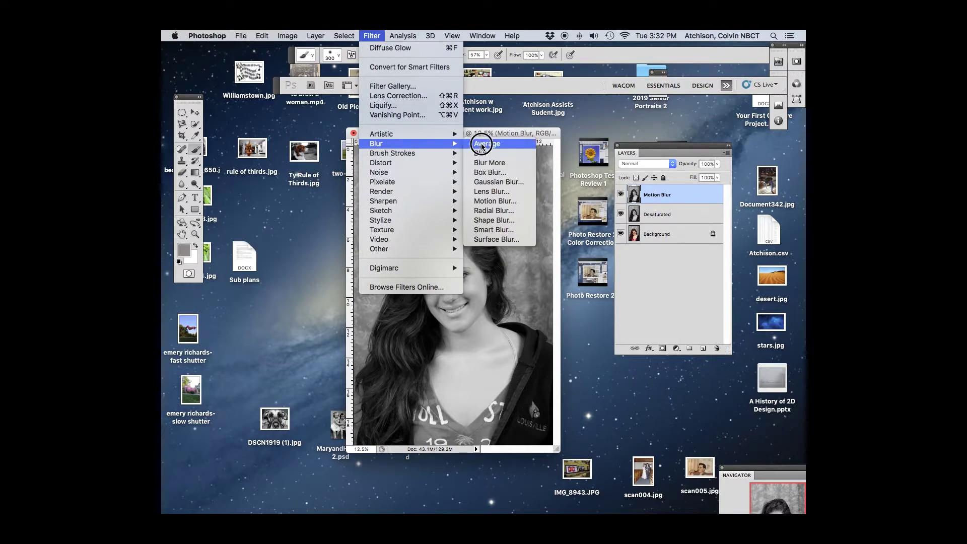
pyautogui.click(485, 201)
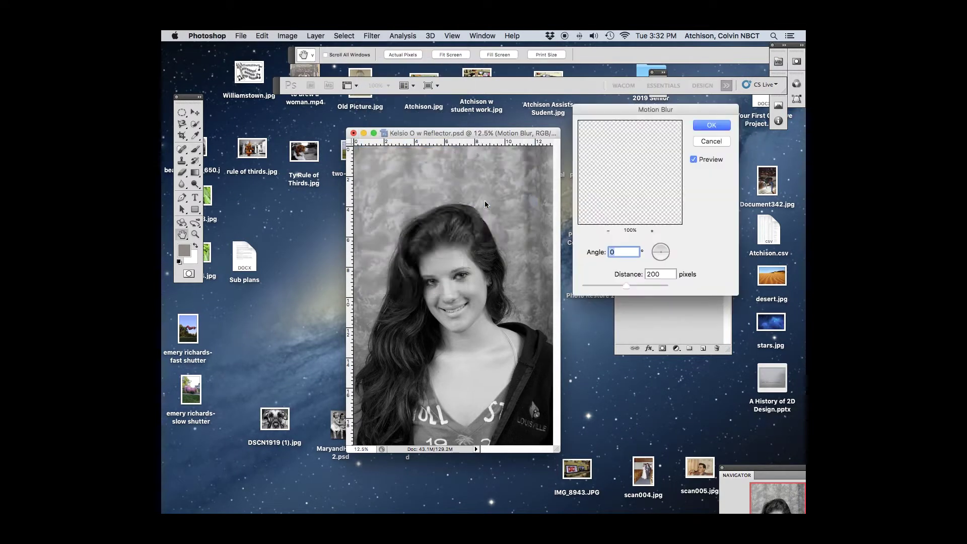
pyautogui.moveTo(624, 115); pyautogui.dragTo(589, 170)
pyautogui.click(573, 286)
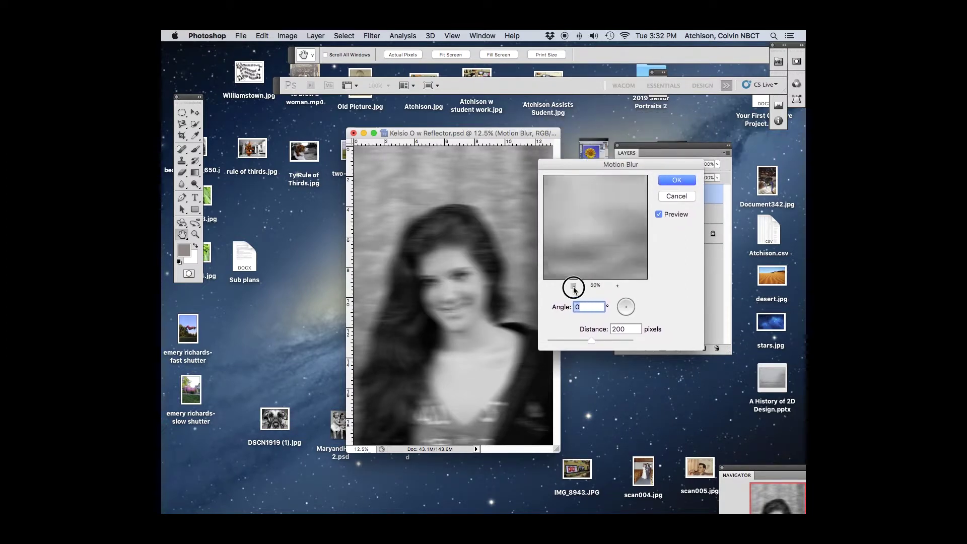
pyautogui.click(573, 285)
pyautogui.click(574, 285)
pyautogui.click(573, 286)
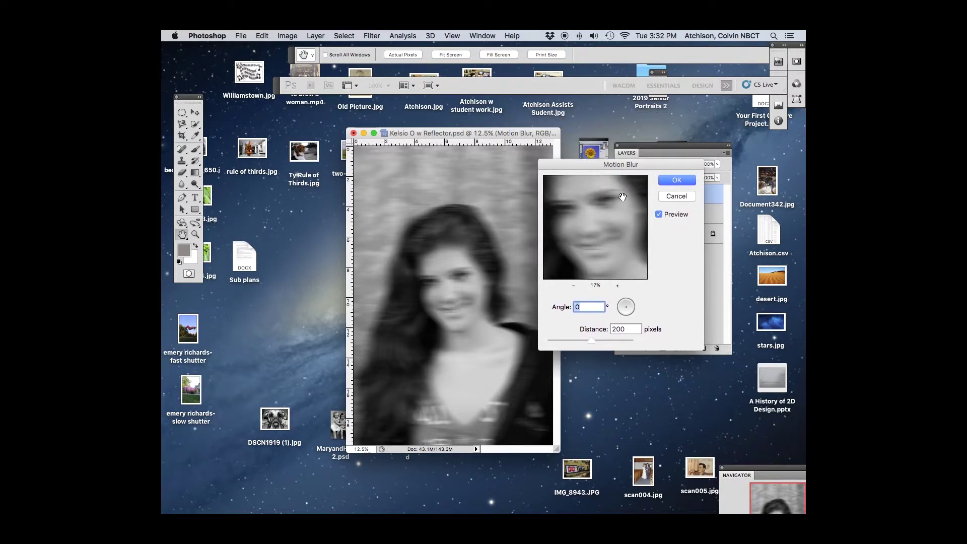
pyautogui.click(574, 286)
pyautogui.click(623, 304)
pyautogui.moveTo(623, 304); pyautogui.dragTo(630, 301)
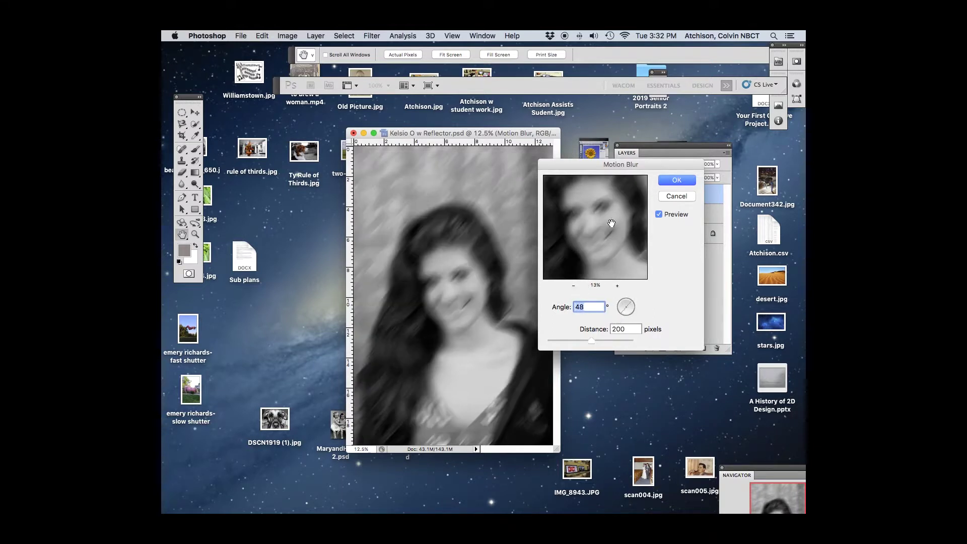
pyautogui.click(631, 305)
pyautogui.write('0')
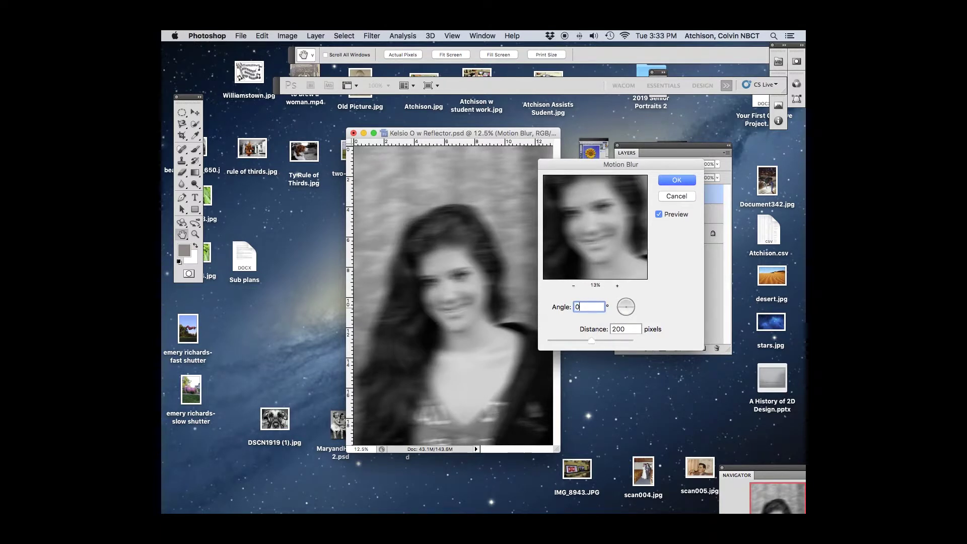
# Set the motion blur distance to 268 pixels and apply the filter
pyautogui.press('Tab')
pyautogui.moveTo(591, 340); pyautogui.dragTo(598, 344)
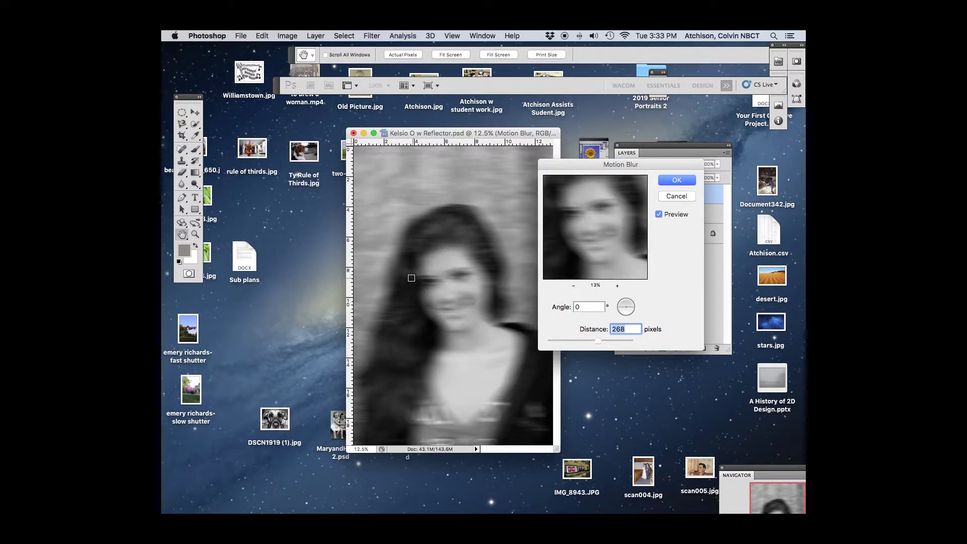
pyautogui.click(676, 180)
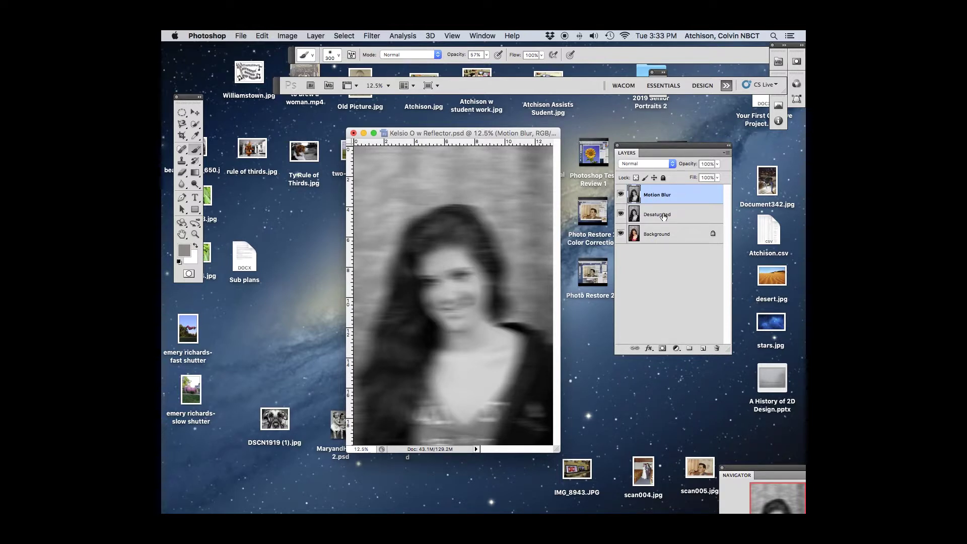
# Add a layer mask to the Motion Blur layer and brush black over the eyes at 57% opacity
pyautogui.moveTo(421, 135); pyautogui.dragTo(436, 120)
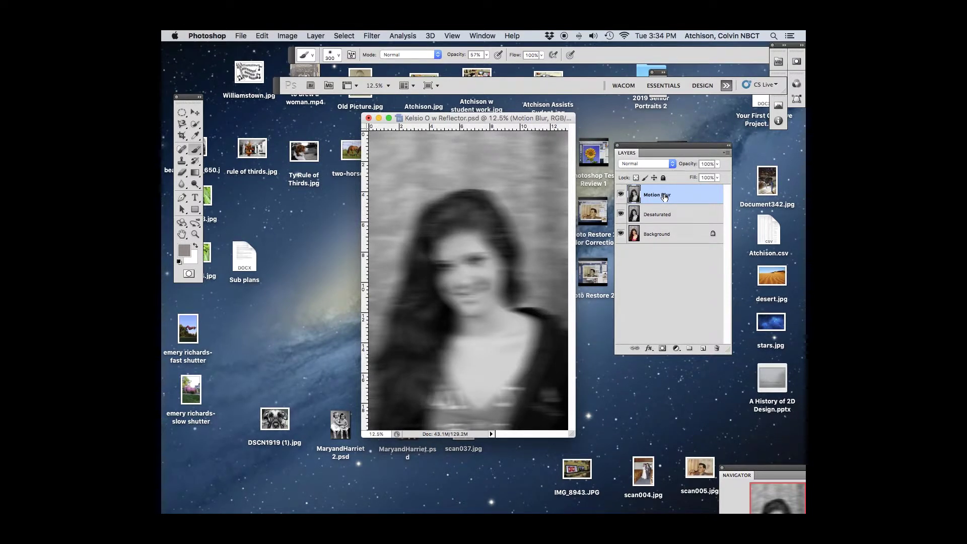
pyautogui.click(662, 348)
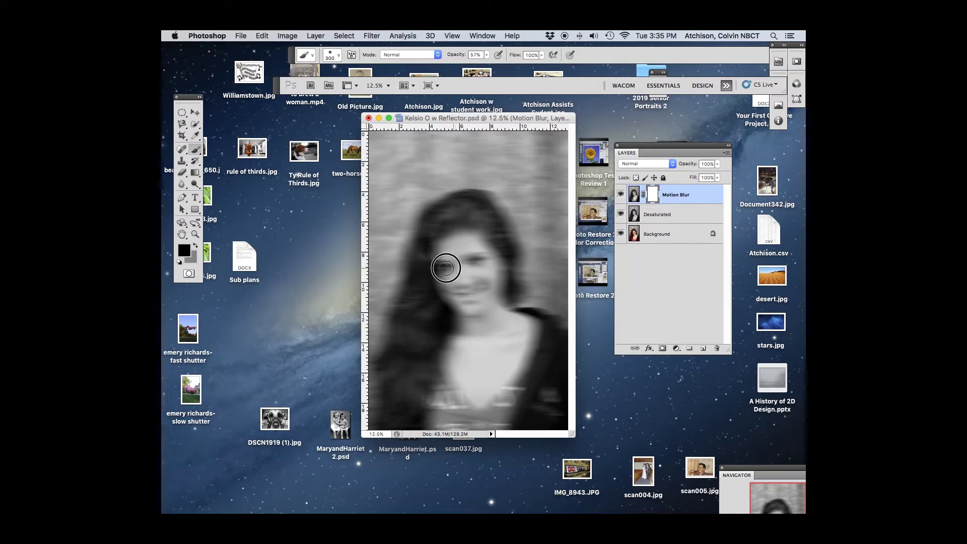
pyautogui.click(464, 261)
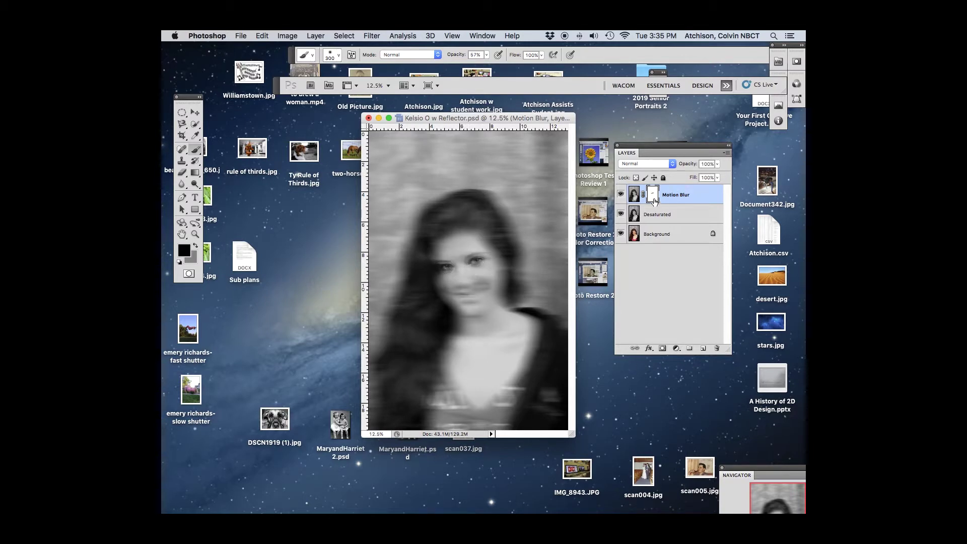
# Set the brush opacity to 100% and paint black over both eyes on the Motion Blur mask
pyautogui.click(487, 55)
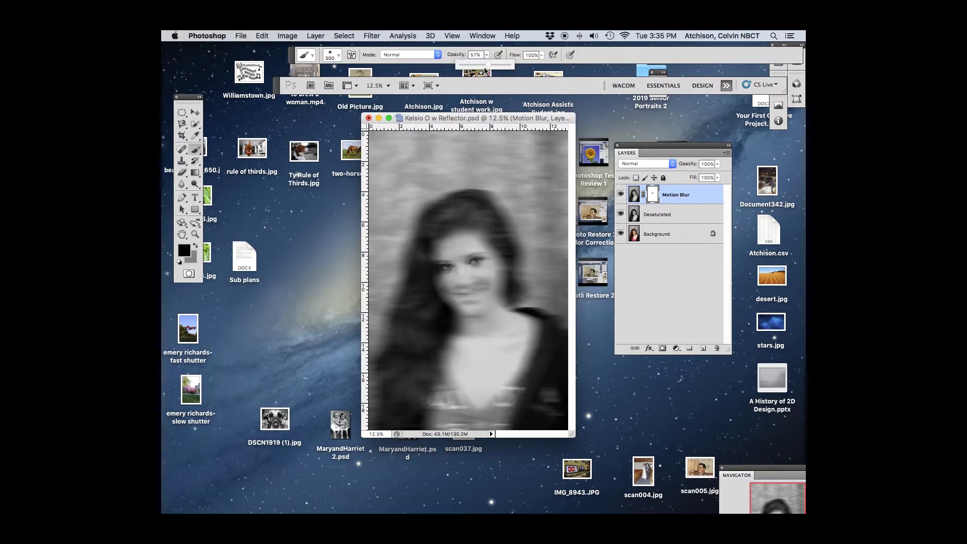
pyautogui.moveTo(487, 67); pyautogui.dragTo(514, 68)
pyautogui.click(452, 267)
pyautogui.moveTo(452, 267); pyautogui.dragTo(469, 255)
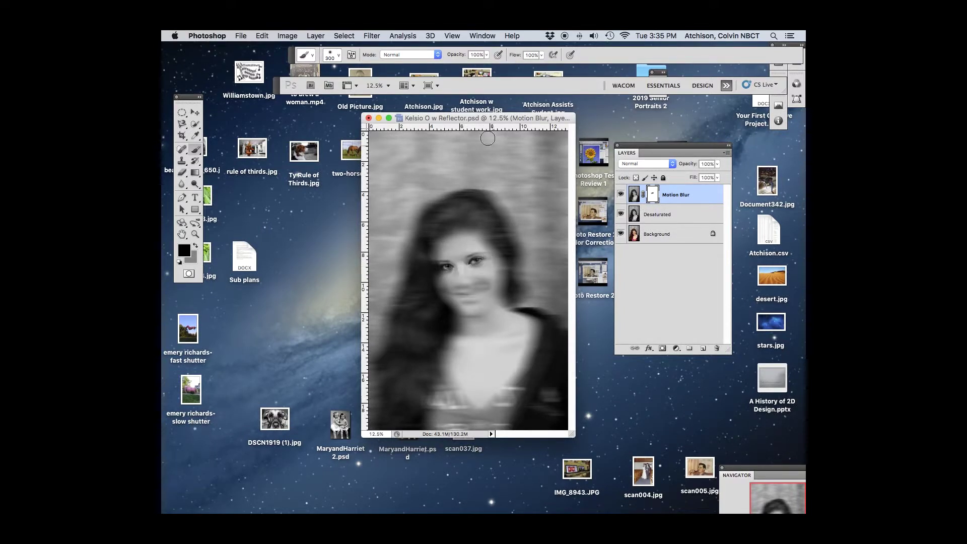
# Lower the brush opacity to 47% and paint black on the mask over the face, mouth and the hair at the forehead
pyautogui.click(196, 245)
pyautogui.click(196, 246)
pyautogui.click(485, 55)
pyautogui.moveTo(490, 65); pyautogui.dragTo(462, 64)
pyautogui.moveTo(455, 283)
pyautogui.mouseDown()
pyautogui.moveTo(482, 287)
pyautogui.moveTo(469, 300)
pyautogui.moveTo(475, 307)
pyautogui.moveTo(483, 281)
pyautogui.moveTo(472, 298)
pyautogui.moveTo(498, 280)
pyautogui.moveTo(465, 299)
pyautogui.moveTo(479, 260)
pyautogui.mouseUp()
pyautogui.moveTo(447, 242)
pyautogui.mouseDown()
pyautogui.moveTo(458, 218)
pyautogui.moveTo(427, 225)
pyautogui.moveTo(448, 217)
pyautogui.moveTo(423, 247)
pyautogui.mouseUp()
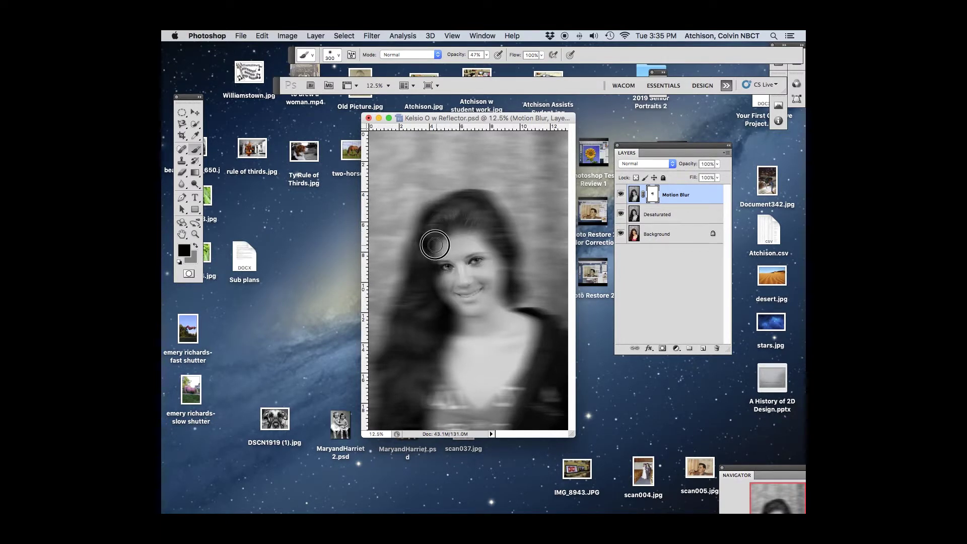
# Hide the Desaturated and Background layers to inspect the masked areas of the Motion Blur layer, and show them again
pyautogui.click(621, 213)
pyautogui.click(621, 233)
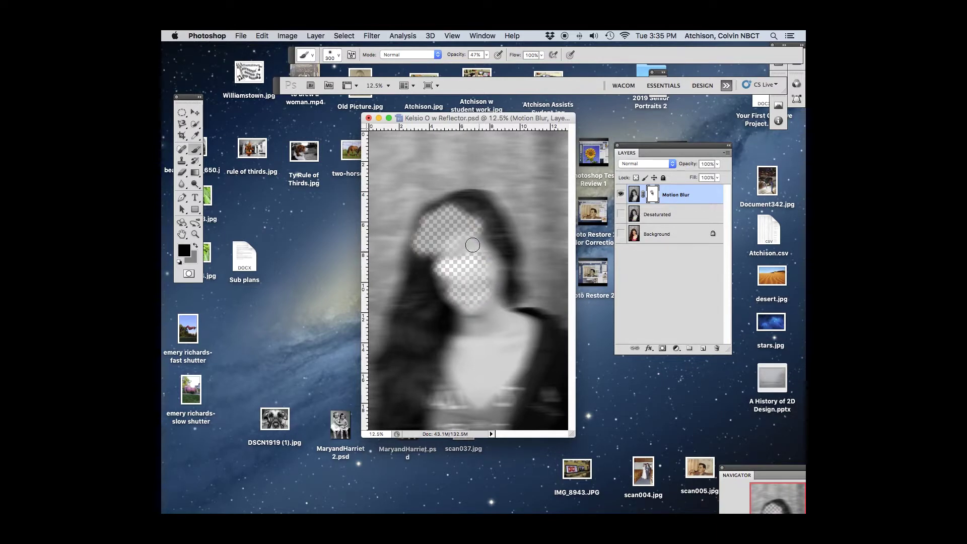
pyautogui.click(620, 214)
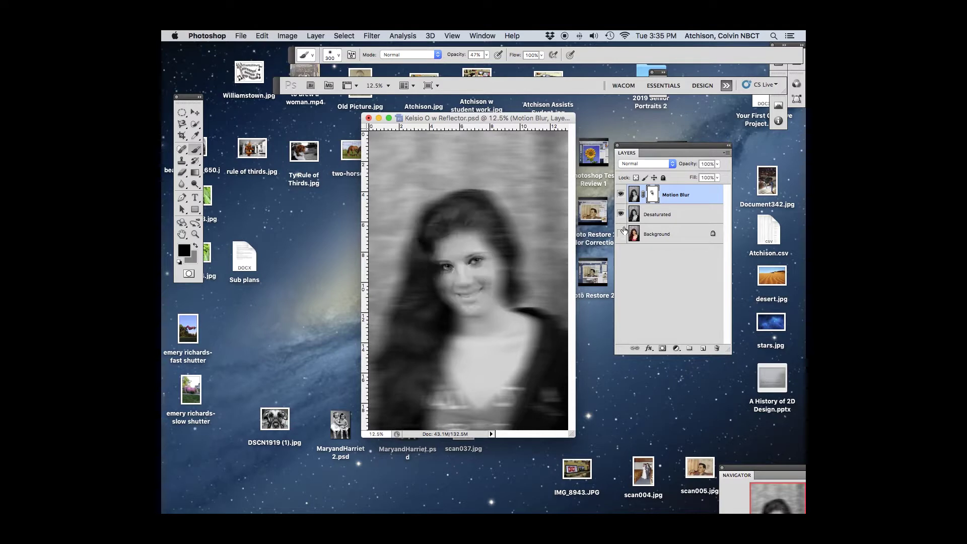
pyautogui.click(620, 234)
# Brush more black on the mask over the face, checking it with the Desaturated and Background layers hidden and restored
pyautogui.moveTo(452, 266)
pyautogui.mouseDown()
pyautogui.moveTo(484, 265)
pyautogui.moveTo(470, 266)
pyautogui.moveTo(481, 249)
pyautogui.moveTo(441, 271)
pyautogui.moveTo(497, 247)
pyautogui.moveTo(449, 276)
pyautogui.moveTo(474, 264)
pyautogui.mouseUp()
pyautogui.click(623, 229)
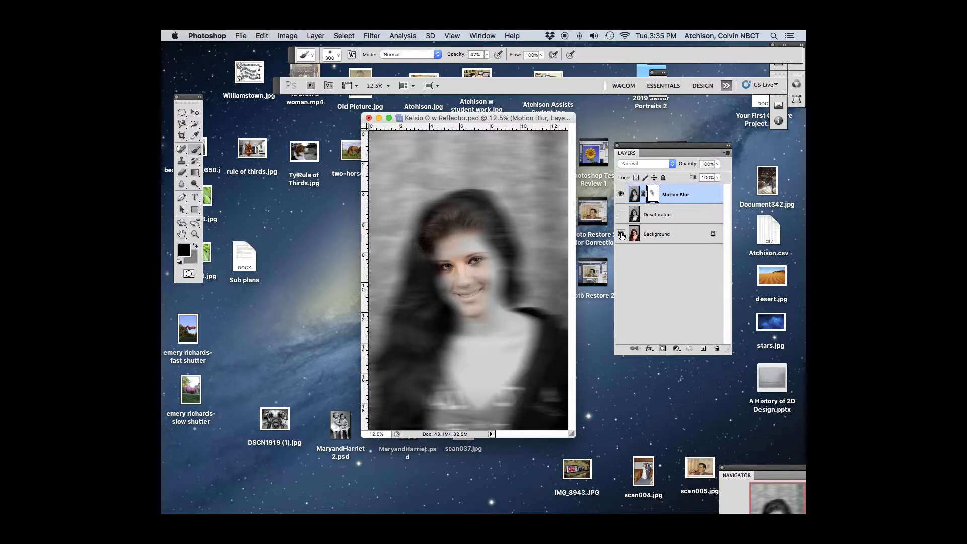
pyautogui.click(620, 213)
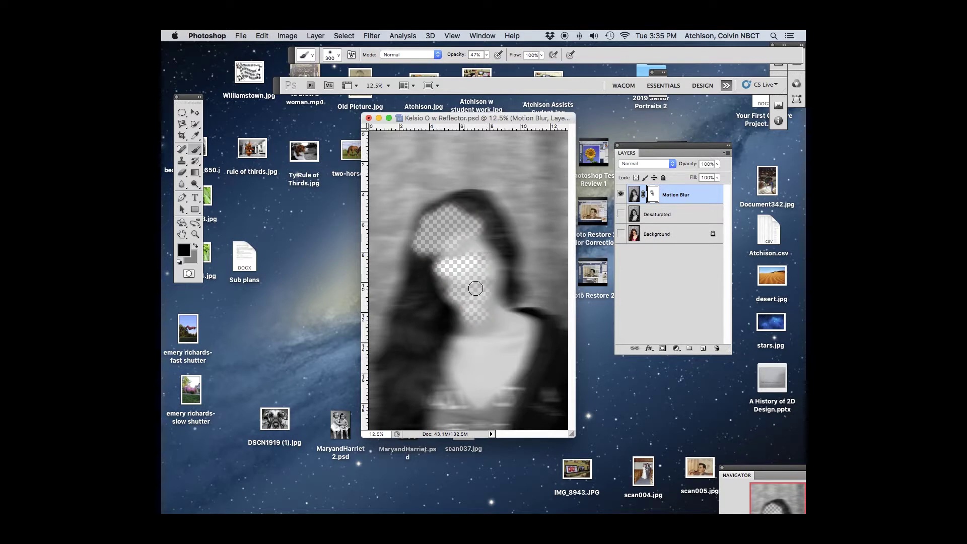
pyautogui.click(620, 213)
pyautogui.click(620, 233)
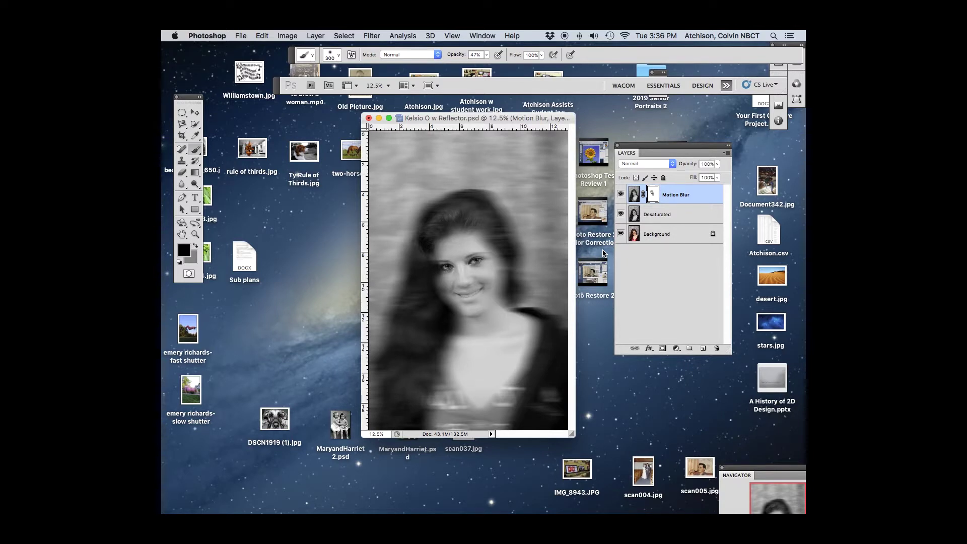
# Stamp all visible layers into a new top layer and hide the three layers beneath it
pyautogui.press('super+alt+shift+e')
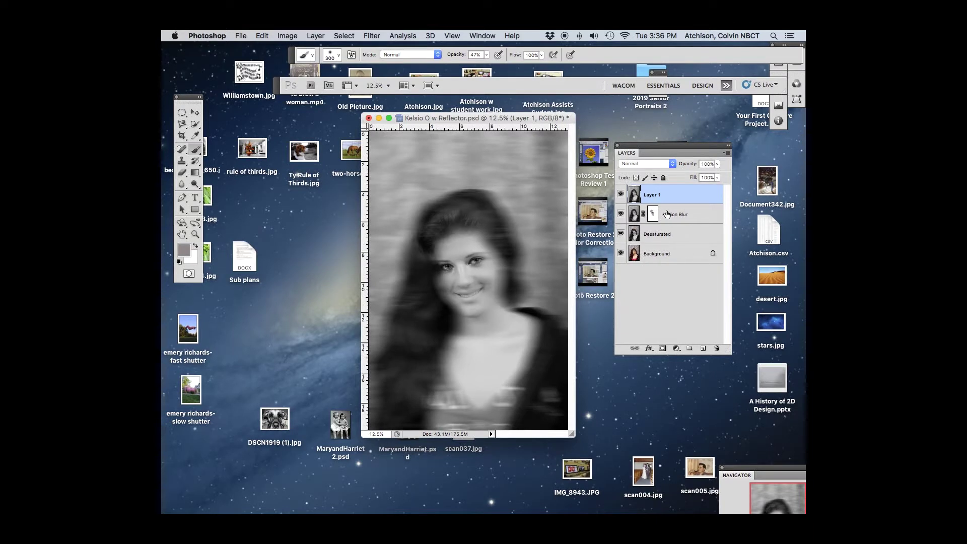
pyautogui.moveTo(621, 214); pyautogui.dragTo(636, 259)
pyautogui.click(726, 153)
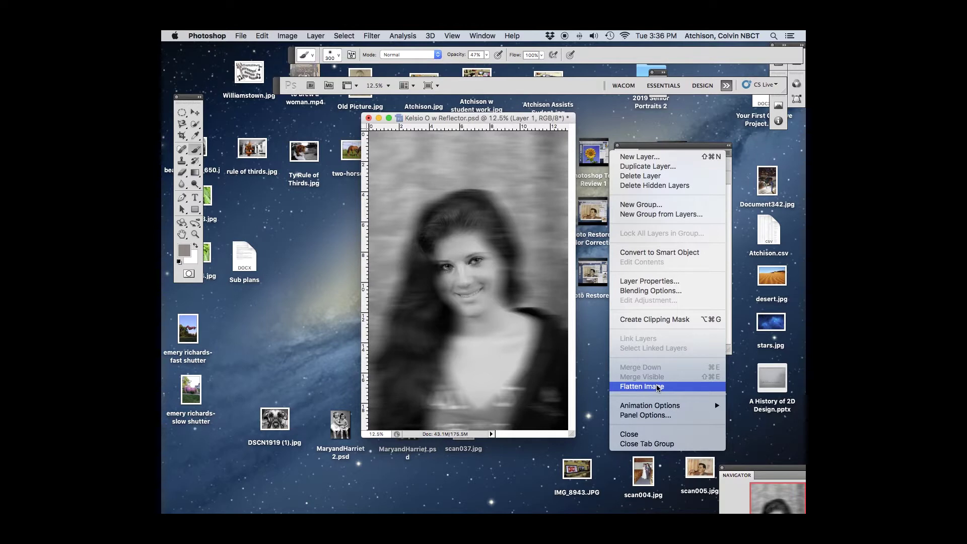
pyautogui.click(683, 136)
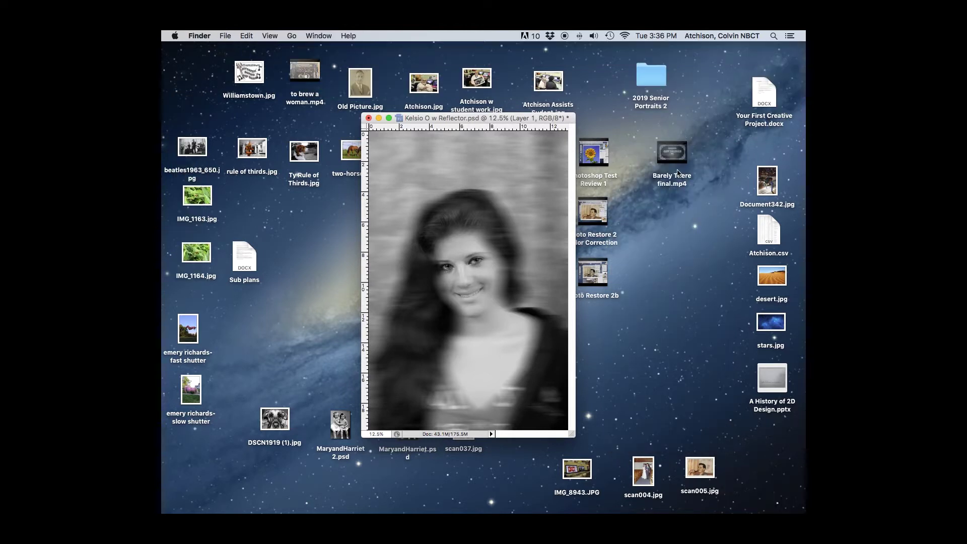
pyautogui.click(564, 199)
# Show the Motion Blur, Desaturated and Background layers again
pyautogui.click(620, 214)
pyautogui.click(620, 234)
pyautogui.click(620, 253)
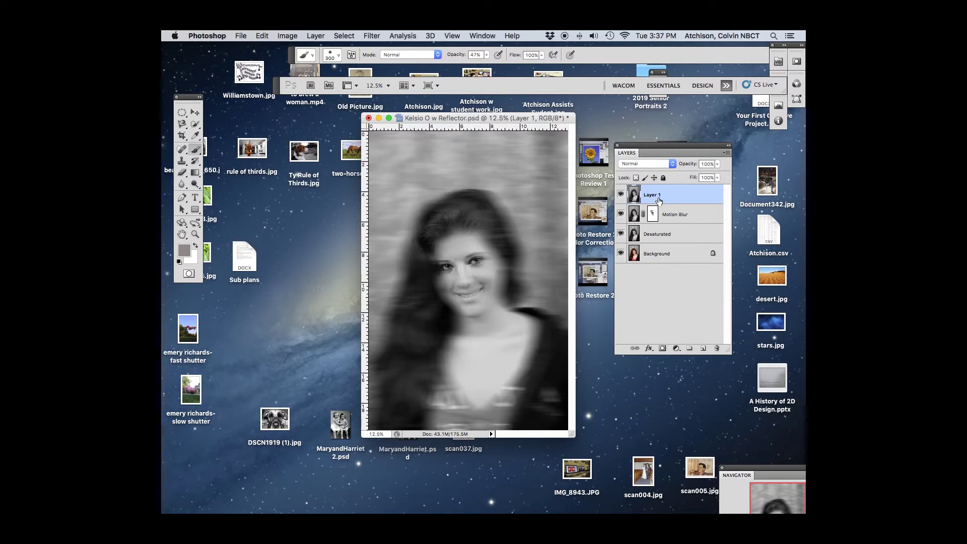
# Apply the Diffuse Glow filter to the stamped top layer with Graininess 3, Glow Amount 10 and Clear Amount 10
pyautogui.click(376, 36)
pyautogui.moveTo(394, 167)
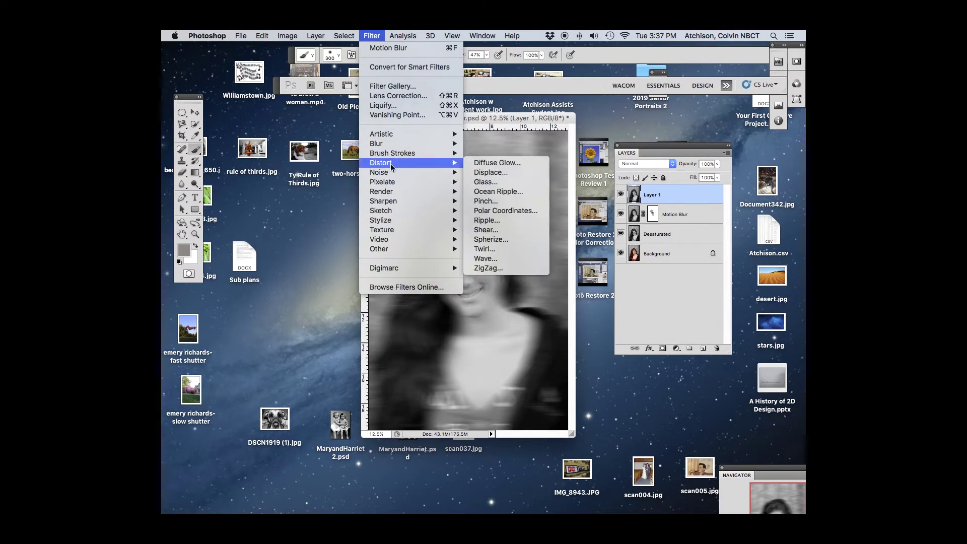
pyautogui.click(497, 164)
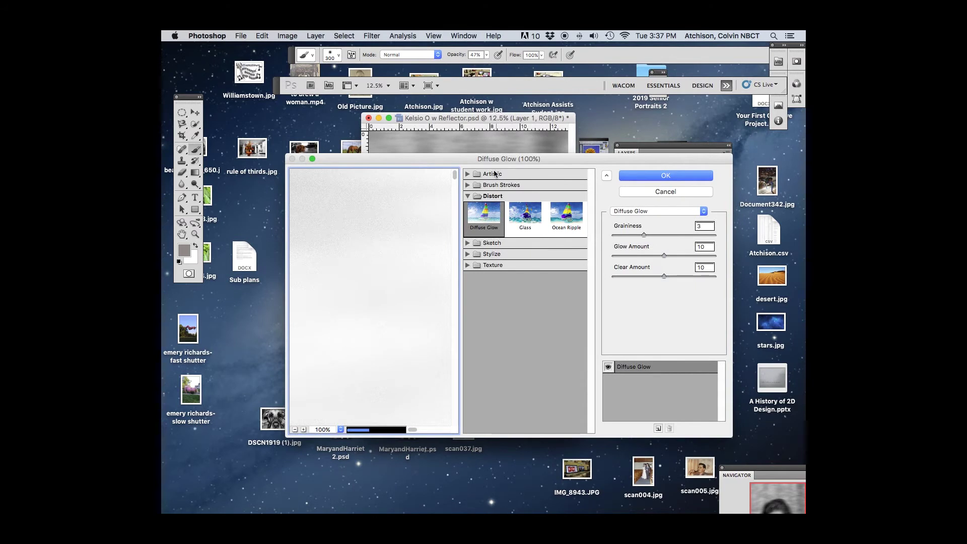
pyautogui.click(295, 429)
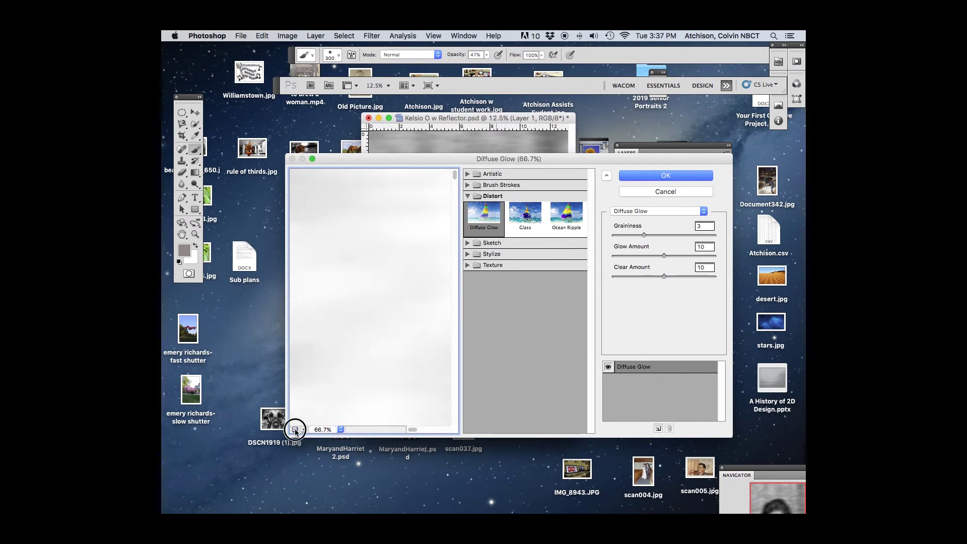
pyautogui.click(295, 429)
pyautogui.click(295, 430)
pyautogui.click(295, 429)
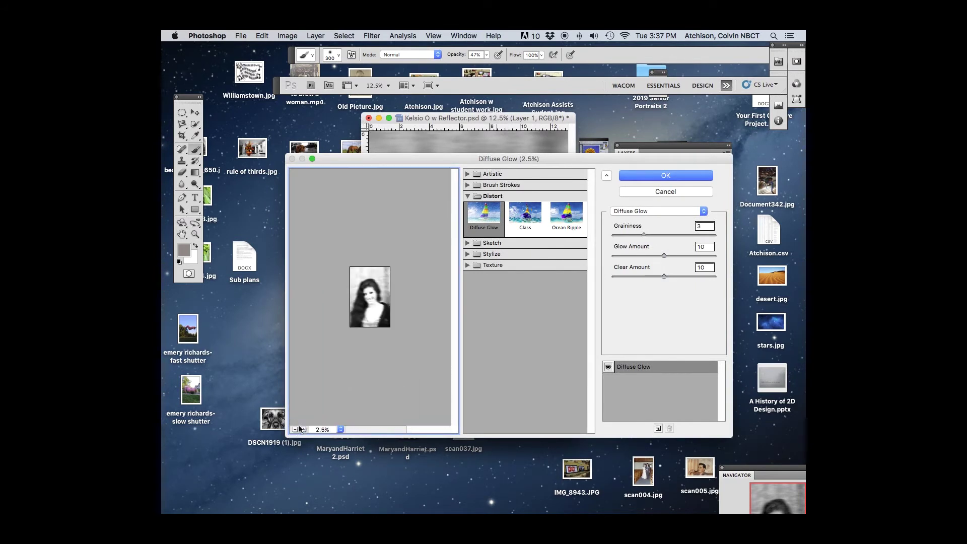
pyautogui.click(303, 429)
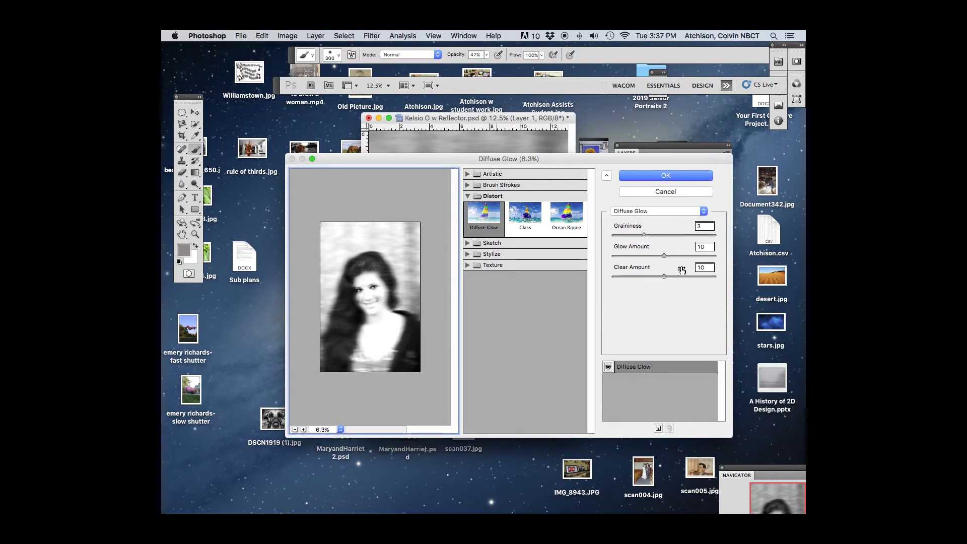
pyautogui.click(677, 176)
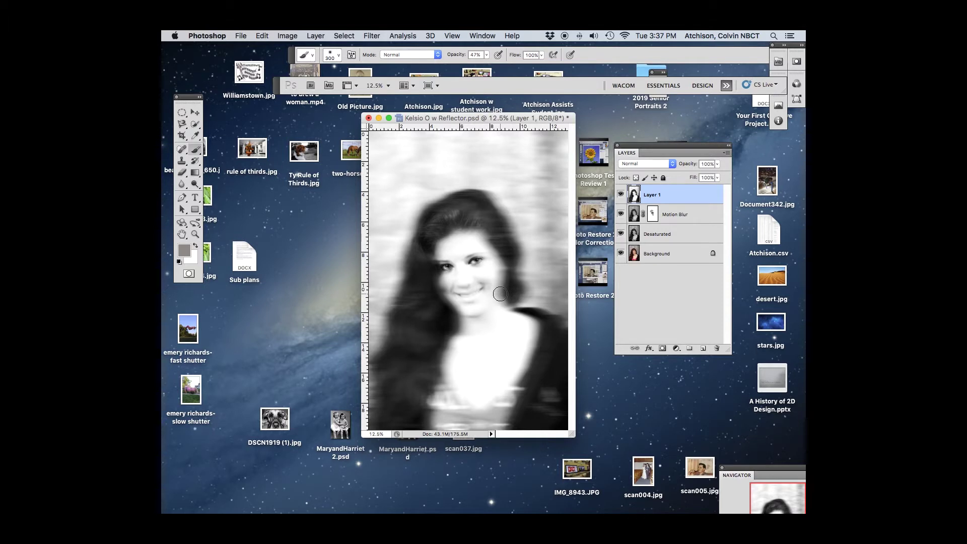
# Rename the stamped top layer as Merged
pyautogui.doubleClick(652, 194)
pyautogui.write('Merged')
pyautogui.press('Return')
# Add a Solid Color fill layer above the Merged layer in medium green, #239e1d
pyautogui.click(679, 349)
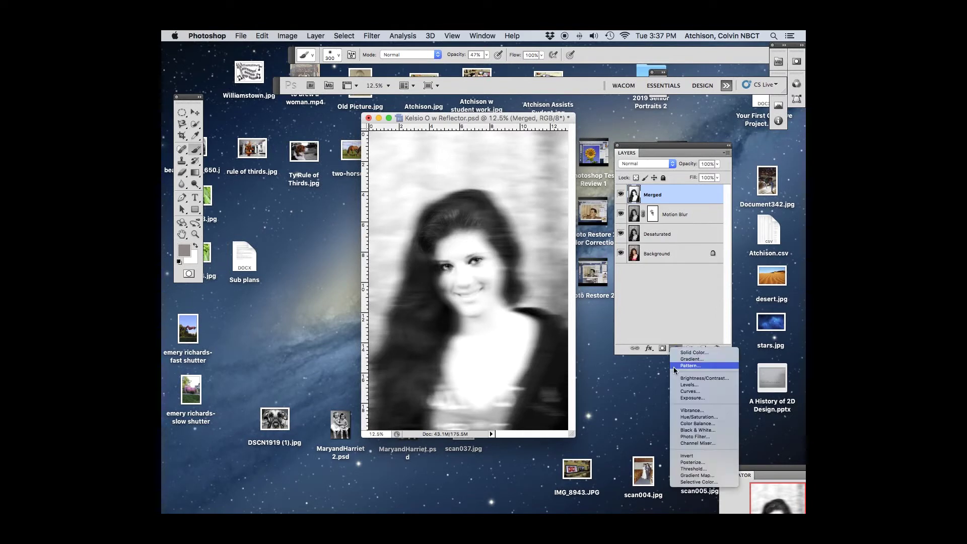
pyautogui.click(688, 353)
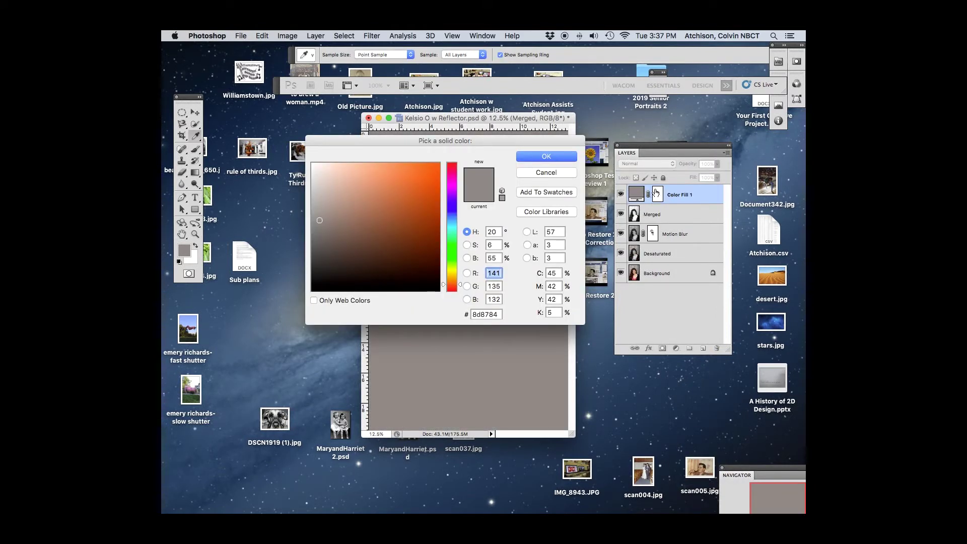
pyautogui.click(449, 249)
pyautogui.moveTo(428, 222)
pyautogui.mouseDown()
pyautogui.moveTo(427, 179)
pyautogui.moveTo(423, 201)
pyautogui.mouseUp()
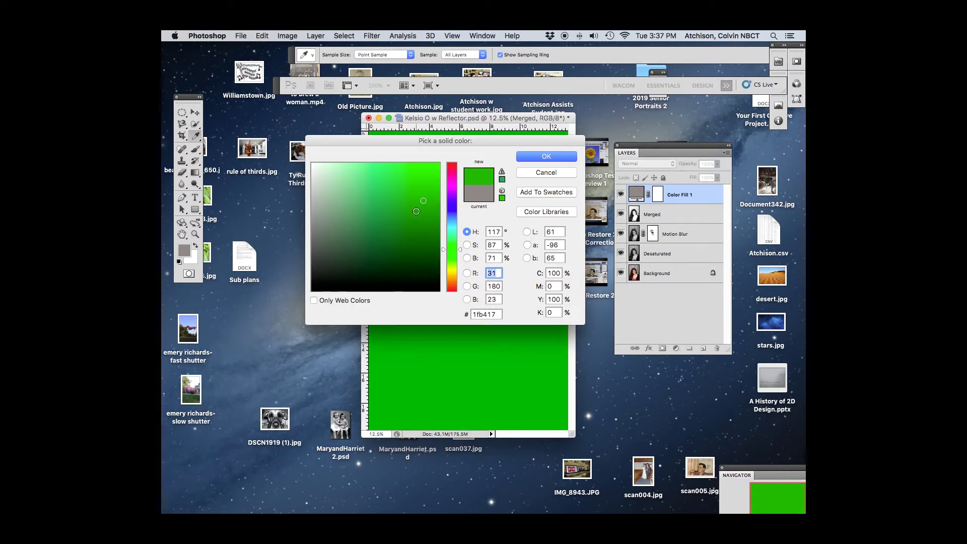
pyautogui.click(416, 211)
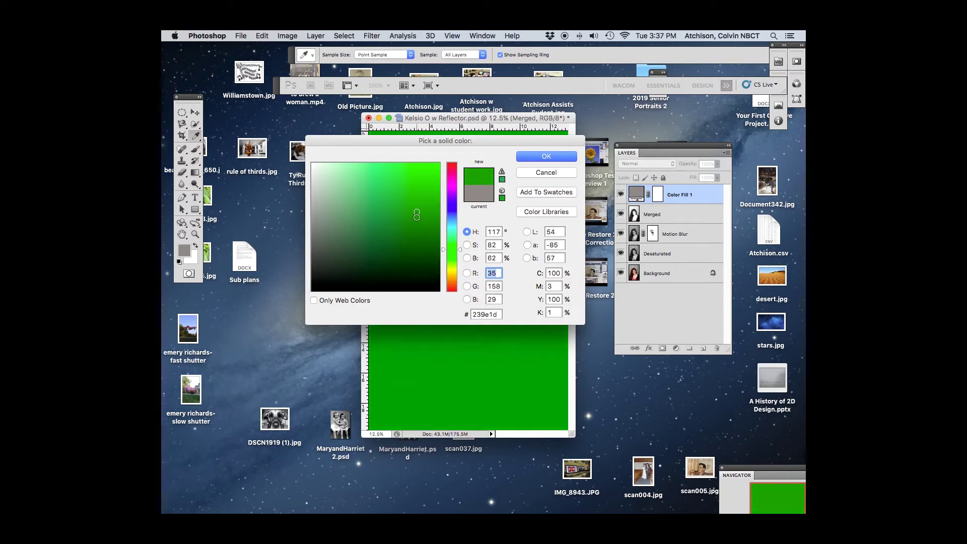
pyautogui.click(544, 159)
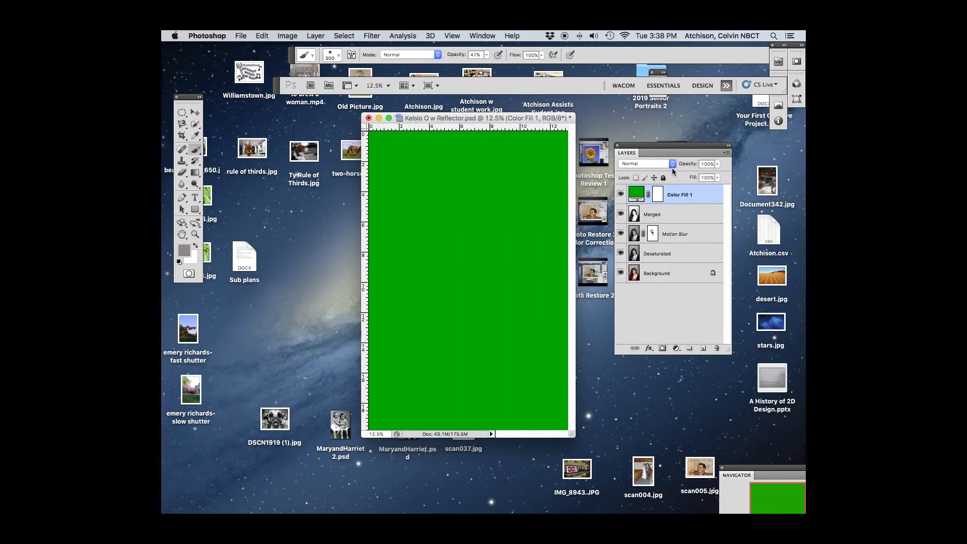
# Set the green fill layer's blend mode to Color so it tints the portrait
pyautogui.click(662, 166)
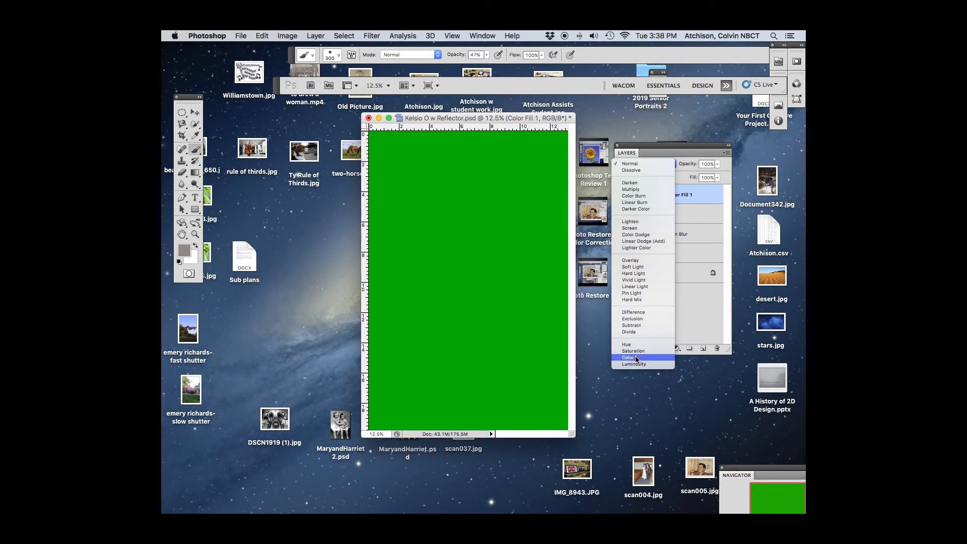
pyautogui.scroll(-2, 636, 360)
pyautogui.press('Return')
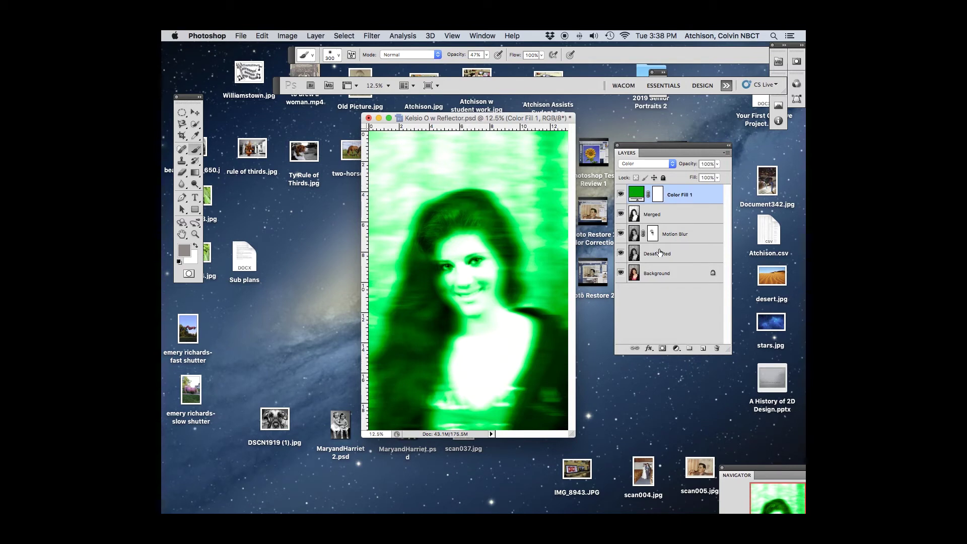
# Change the fill layer's color to purple, #9d1cb0
pyautogui.doubleClick(635, 192)
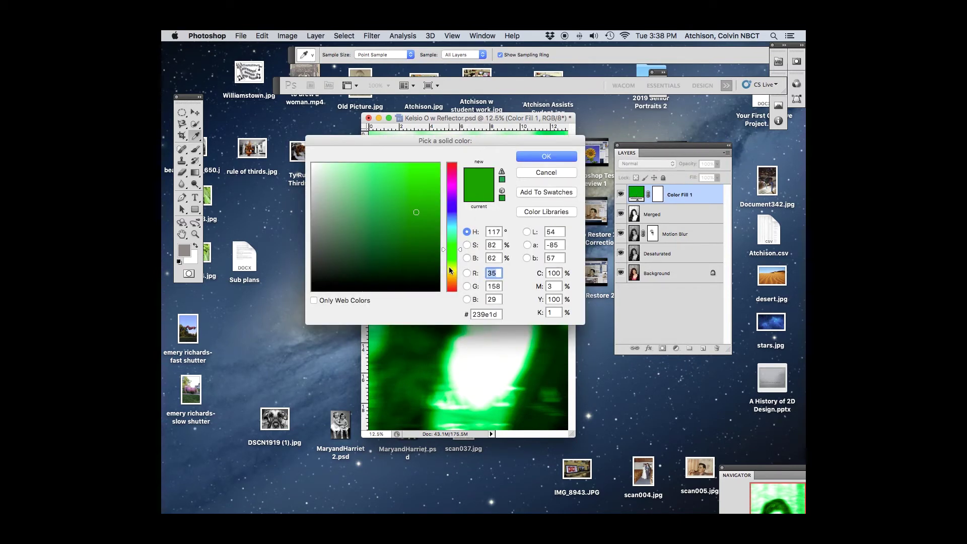
pyautogui.click(455, 186)
pyautogui.click(419, 202)
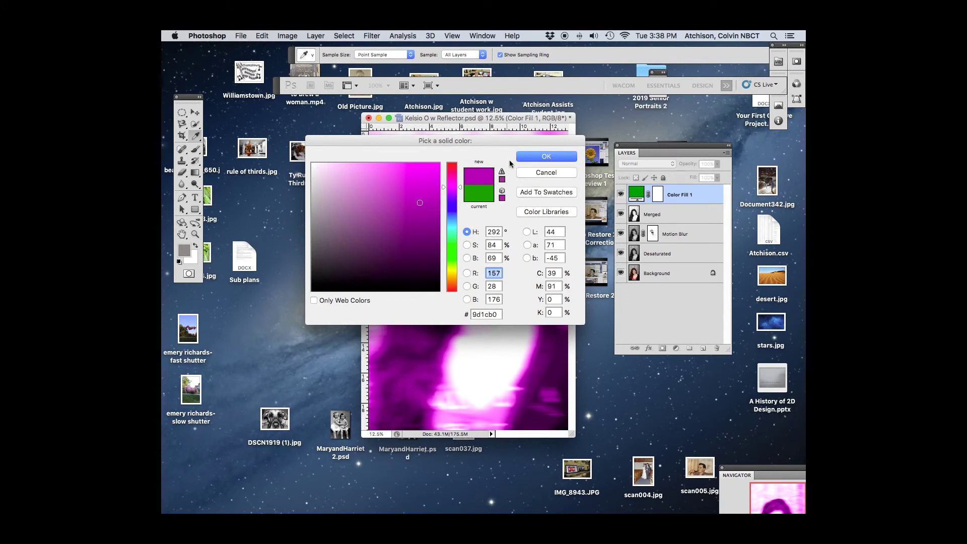
pyautogui.click(540, 157)
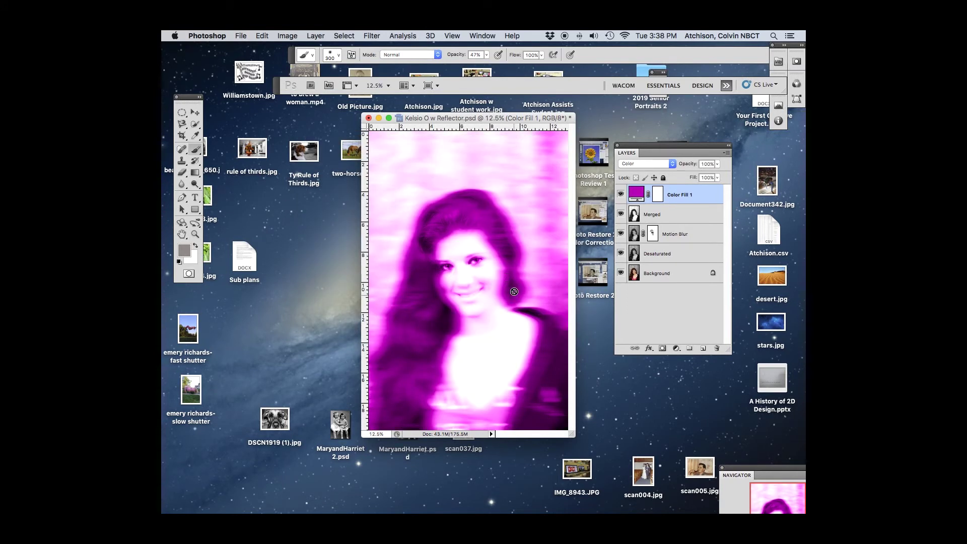
# Change the fill layer's color to a bright green and lower the layer's opacity to 9%
pyautogui.doubleClick(636, 193)
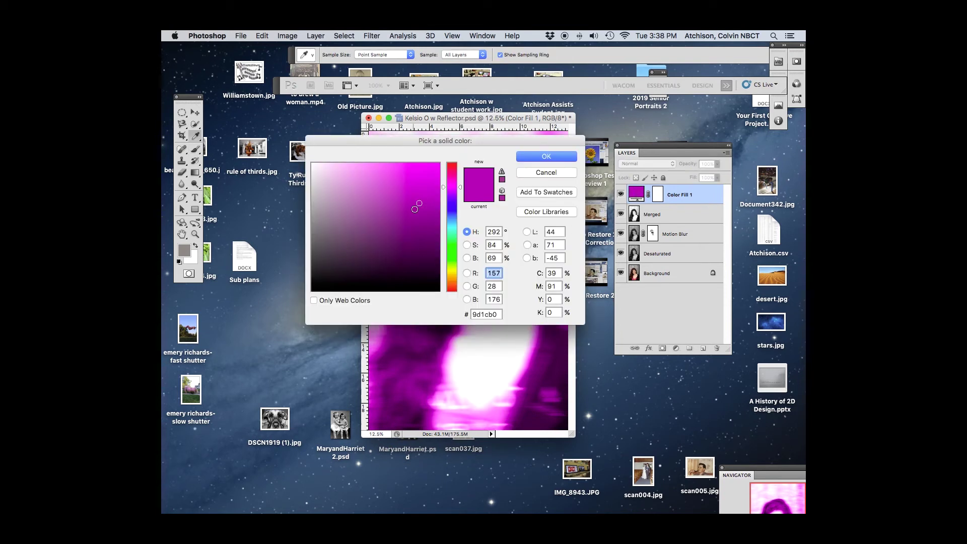
pyautogui.click(458, 243)
pyautogui.moveTo(422, 210)
pyautogui.mouseDown()
pyautogui.moveTo(438, 218)
pyautogui.moveTo(434, 175)
pyautogui.moveTo(434, 190)
pyautogui.mouseUp()
pyautogui.click(547, 157)
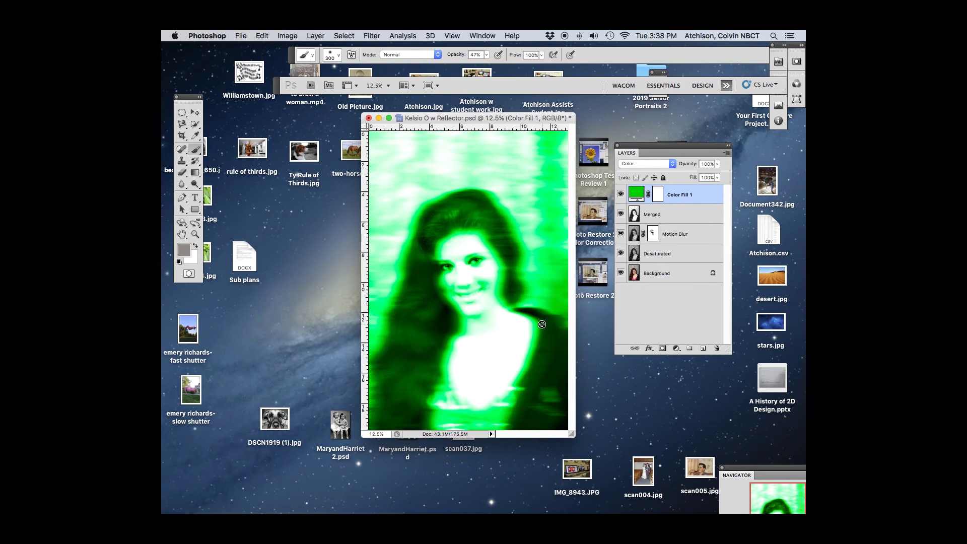
pyautogui.moveTo(717, 166); pyautogui.dragTo(679, 180)
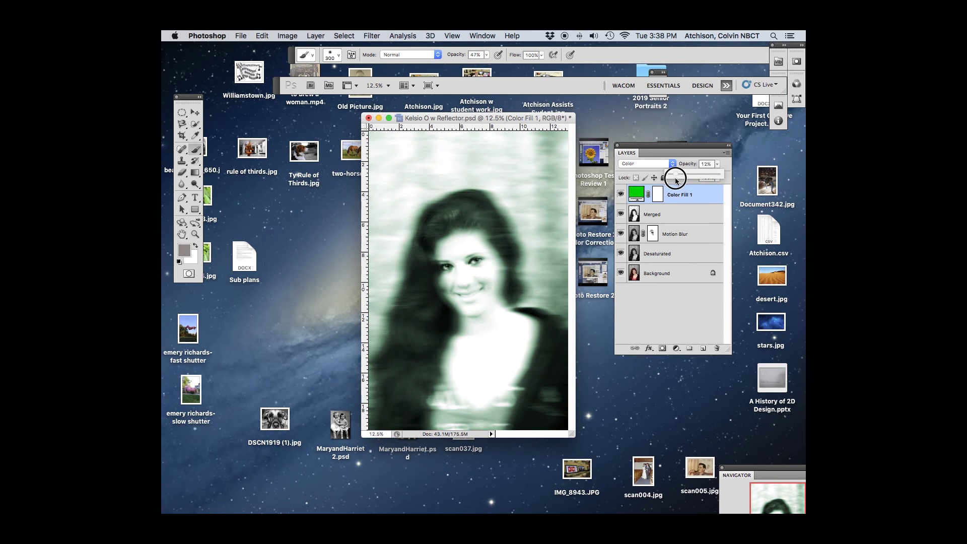
pyautogui.moveTo(676, 180); pyautogui.dragTo(674, 177)
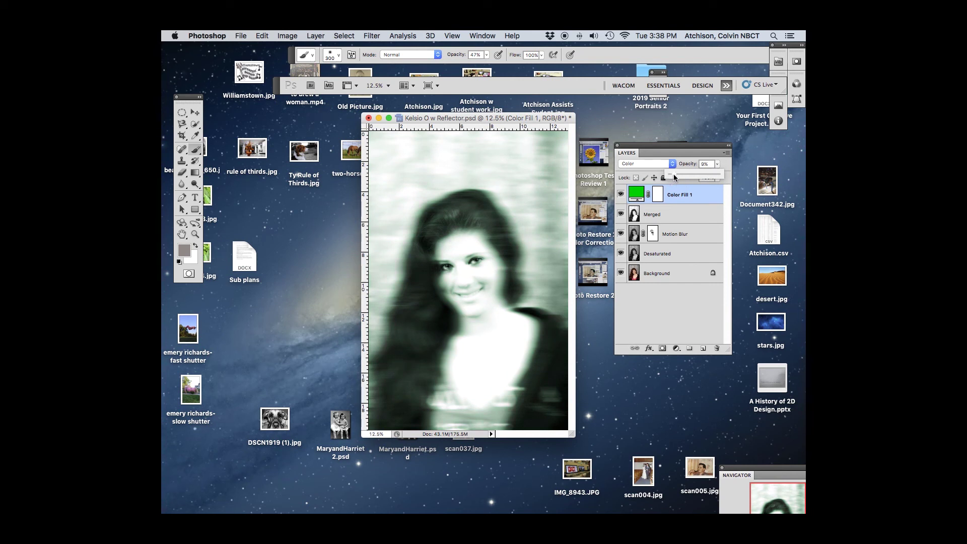